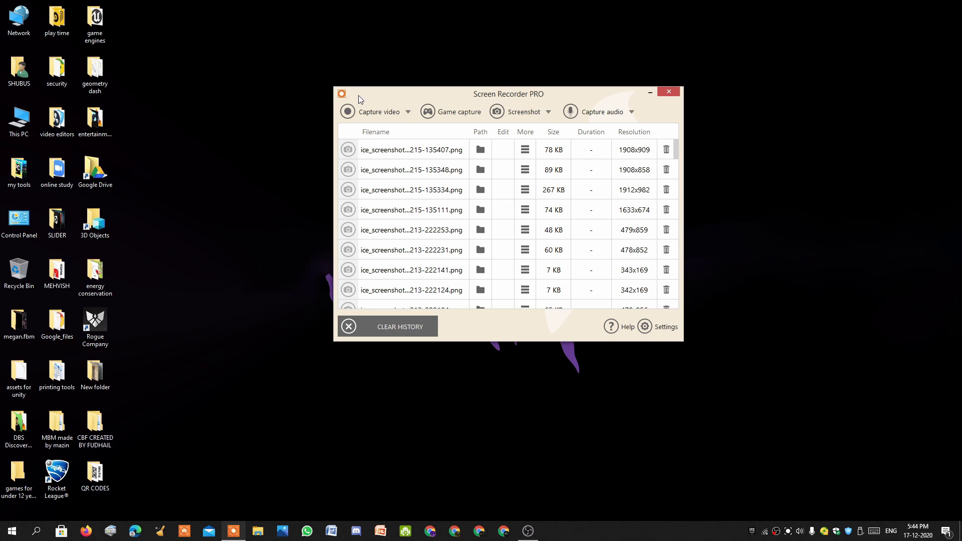
Expand the Capture video dropdown to list its video capture modes.
left_click(396, 108)
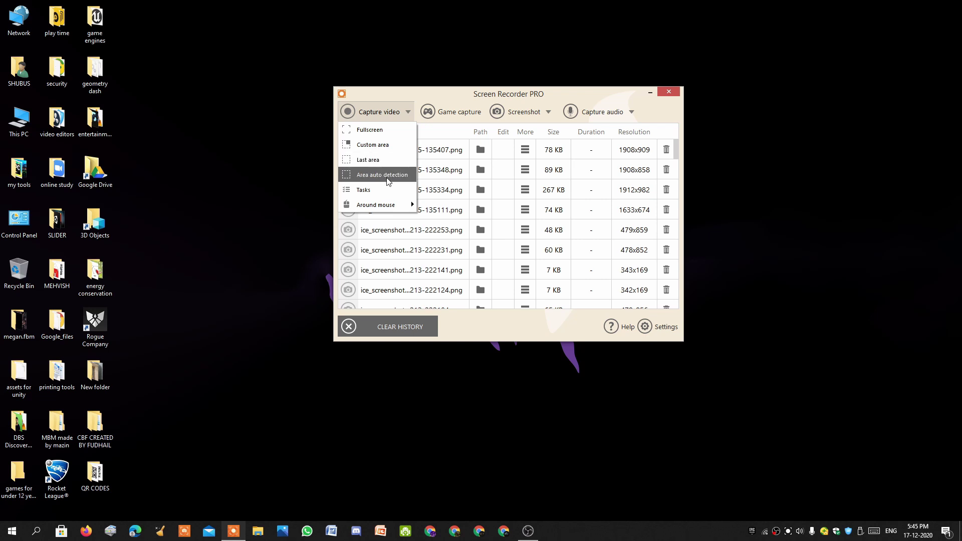
mouse_move(389, 203)
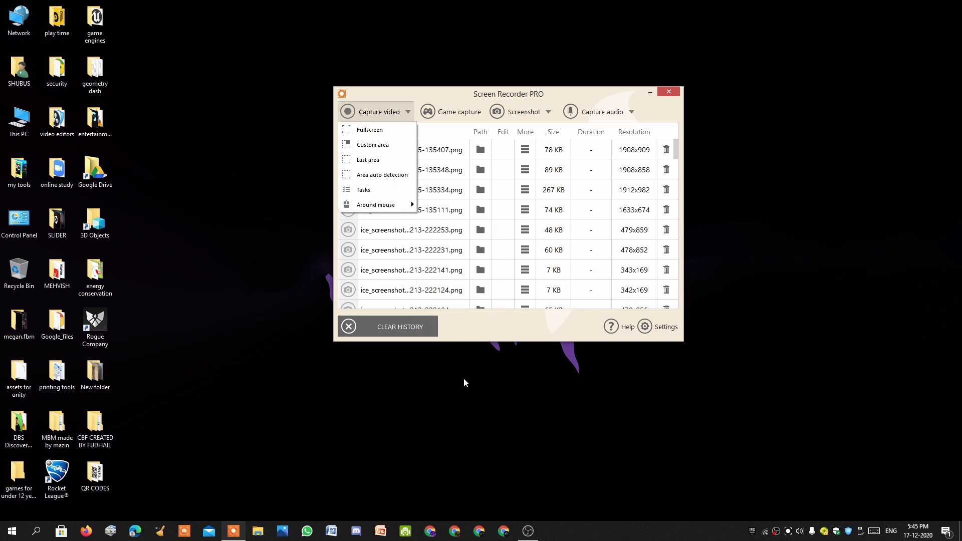
left_click(464, 377)
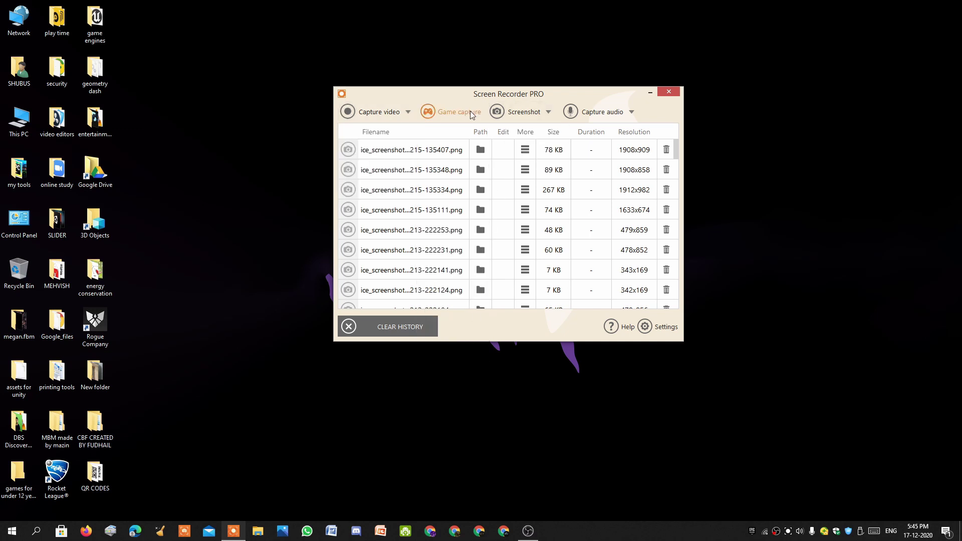
left_click(511, 113)
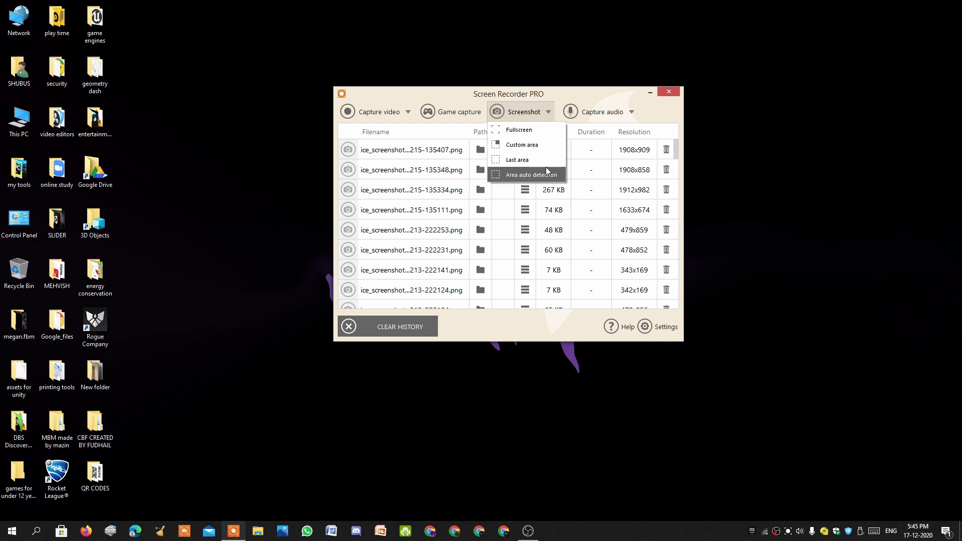
left_click(612, 112)
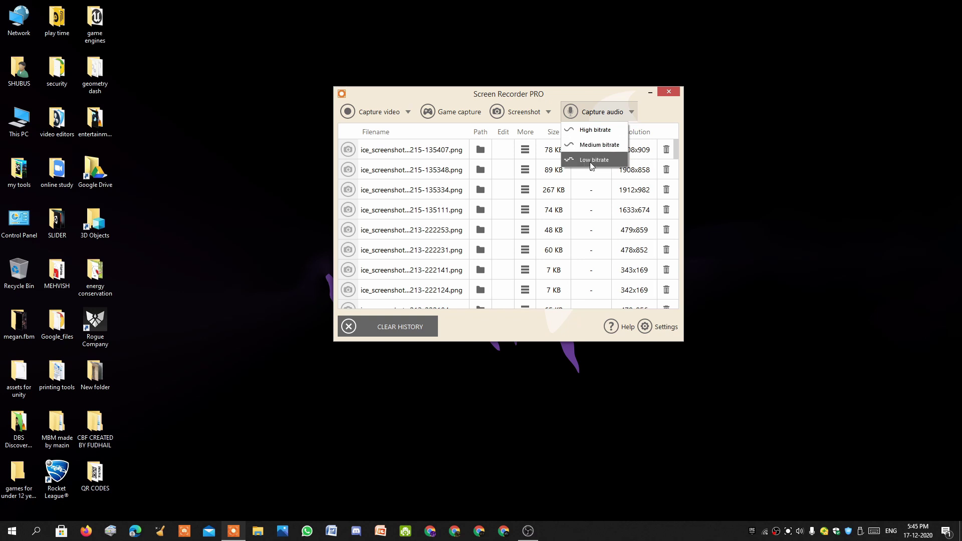
left_click(603, 164)
left_click(408, 112)
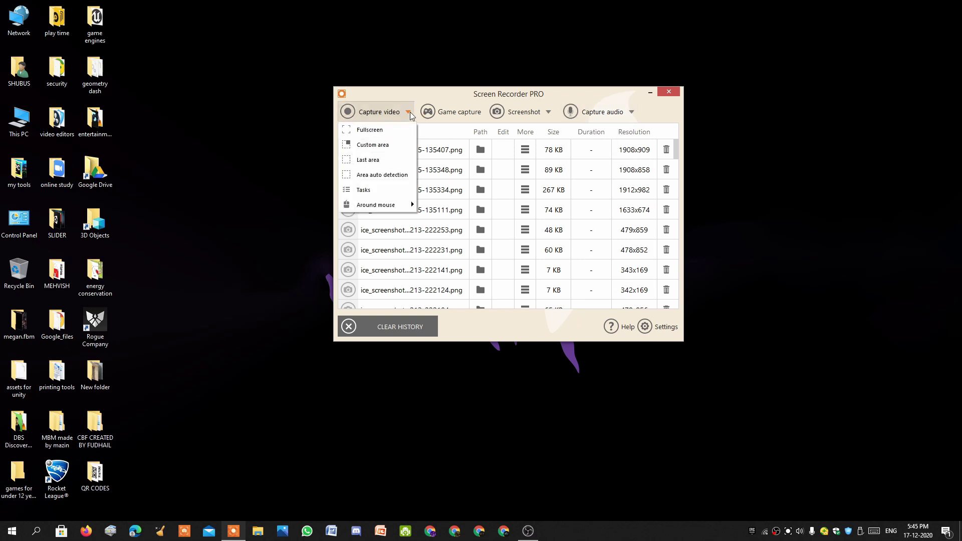
Record a 2-second 1013x684 custom-area video, saved as ice_video_20201217-174539.mp4.
left_click(371, 144)
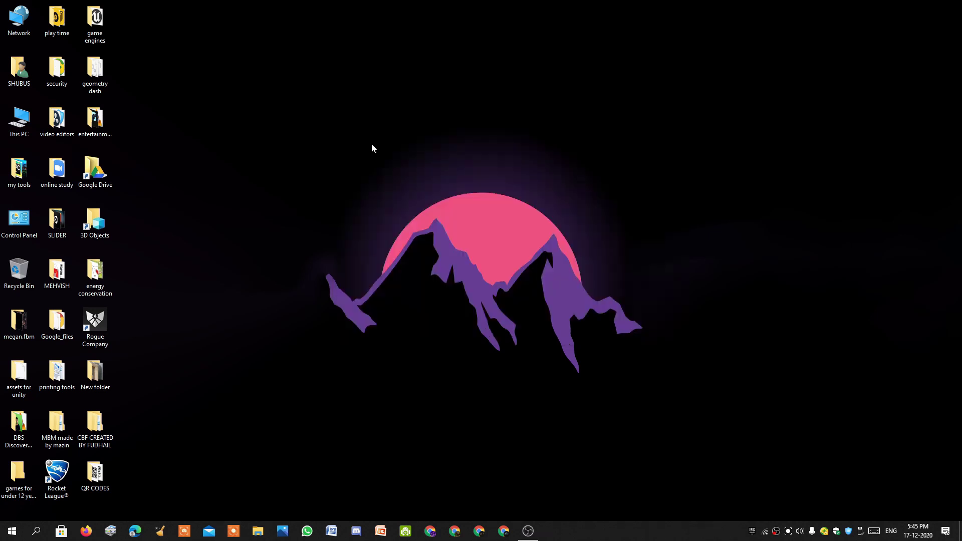
left_click_drag(232, 84, 242, 96)
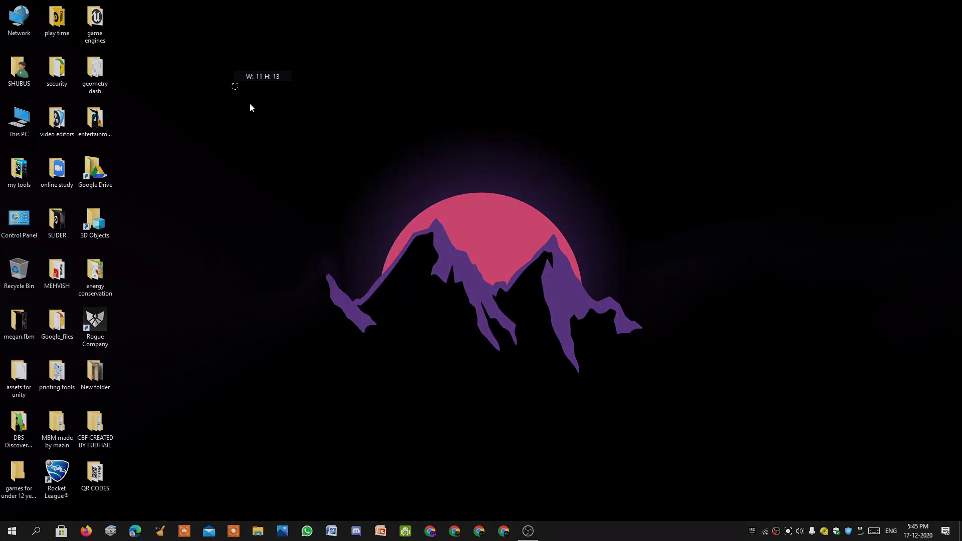
left_click_drag(420, 278, 740, 426)
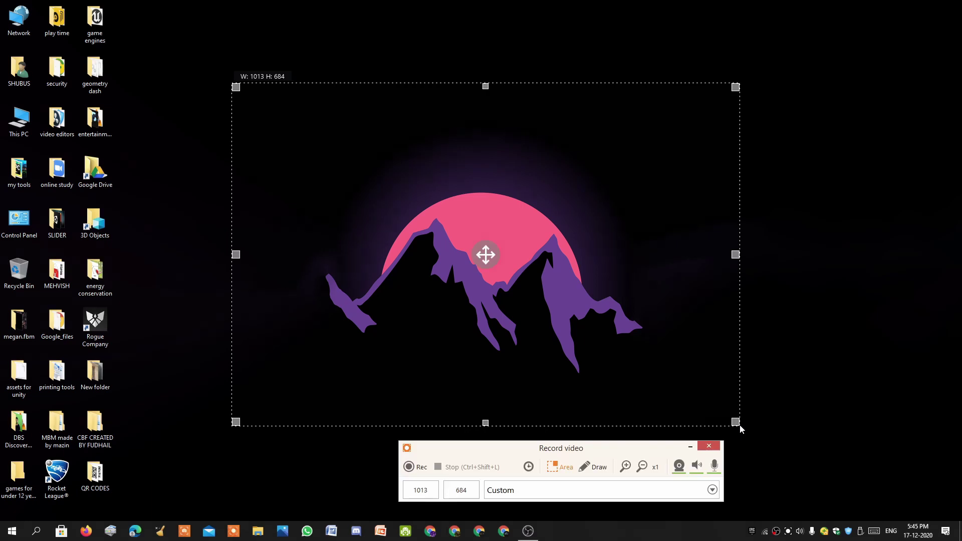
left_click(409, 466)
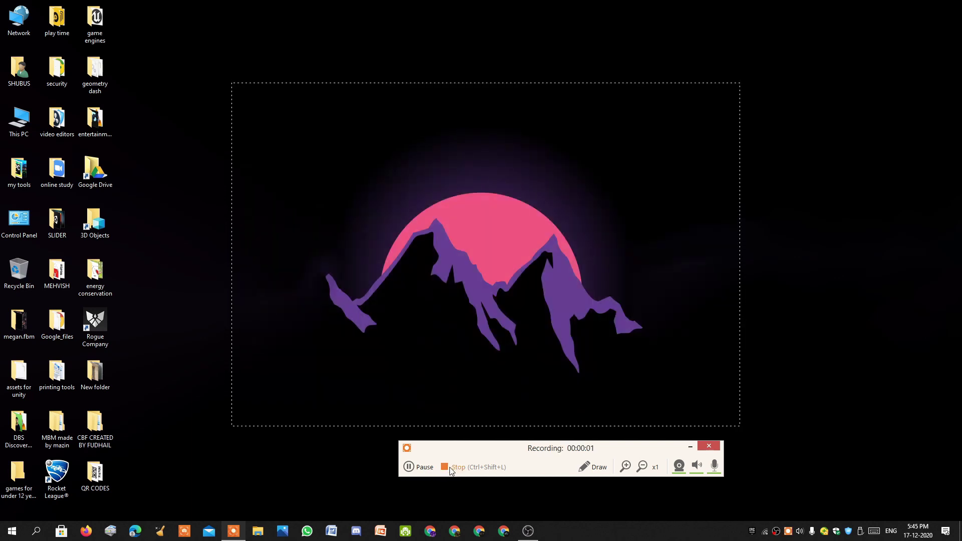
left_click(450, 468)
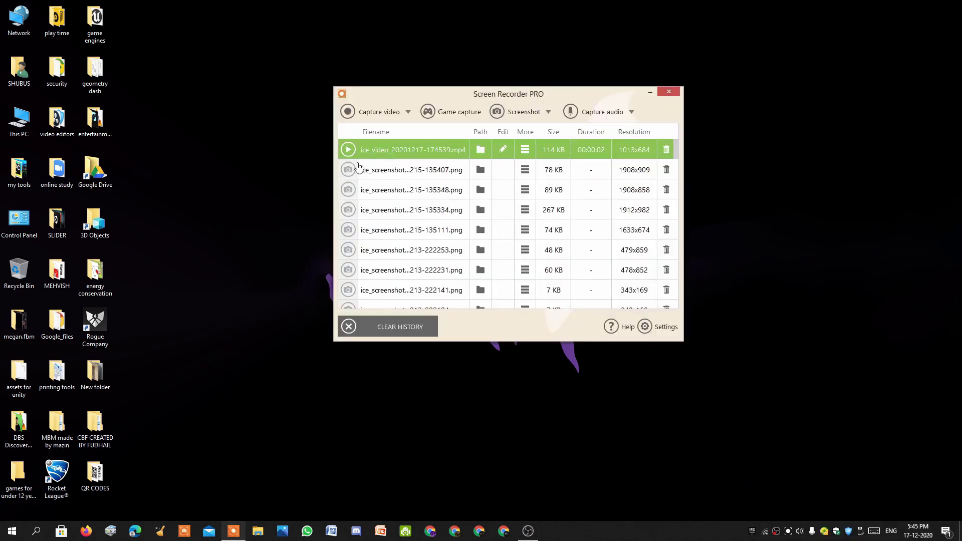
Reveal ice_video_20201217-174539.mp4 in its D:\Games folder.
left_click(480, 149)
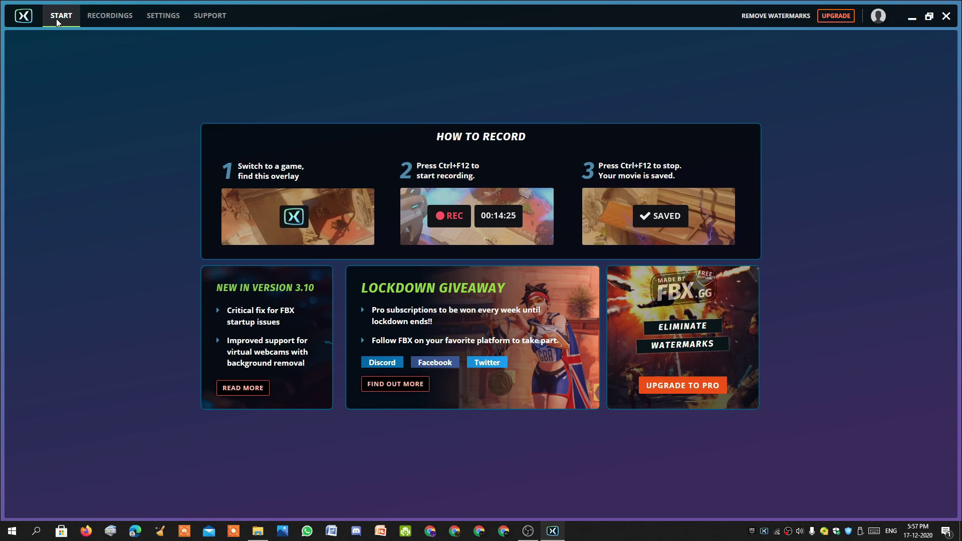
left_click(93, 18)
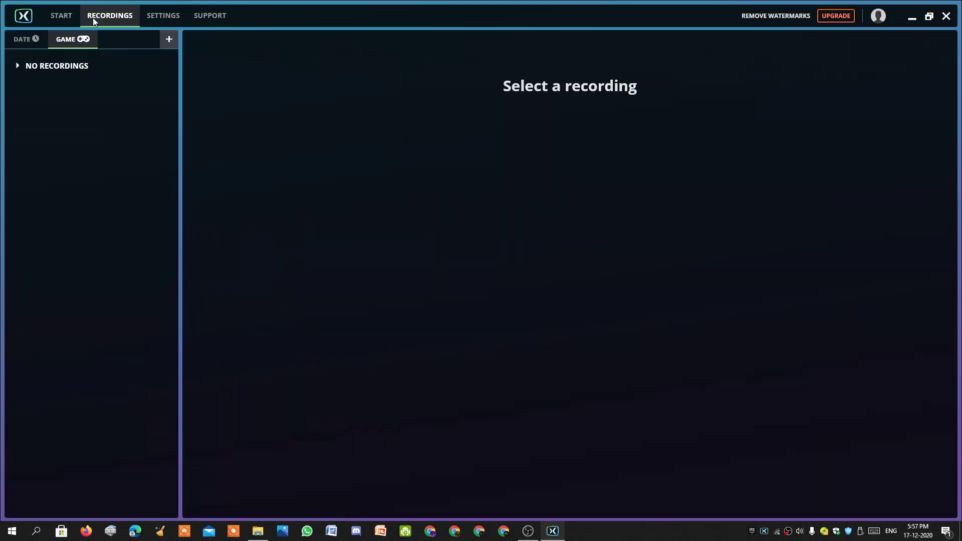
left_click(23, 37)
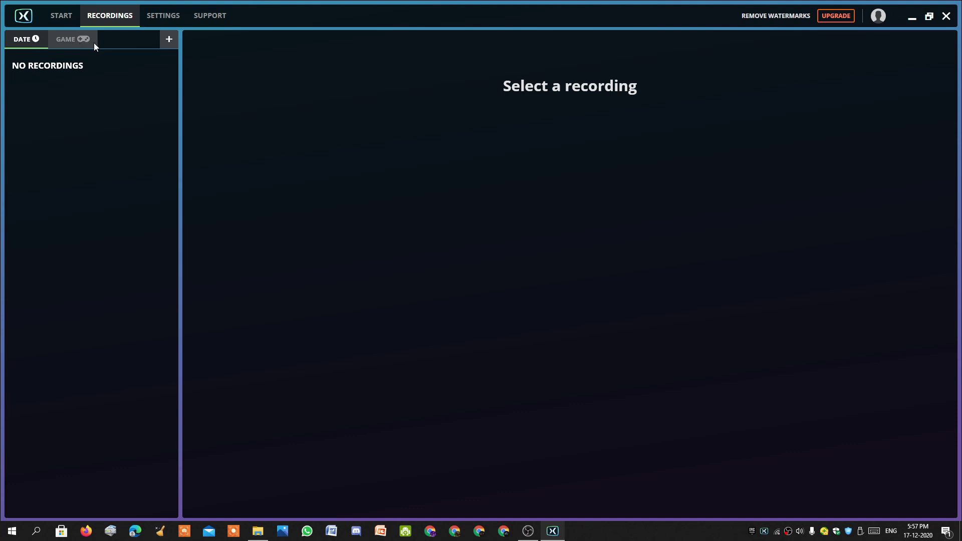
left_click(164, 18)
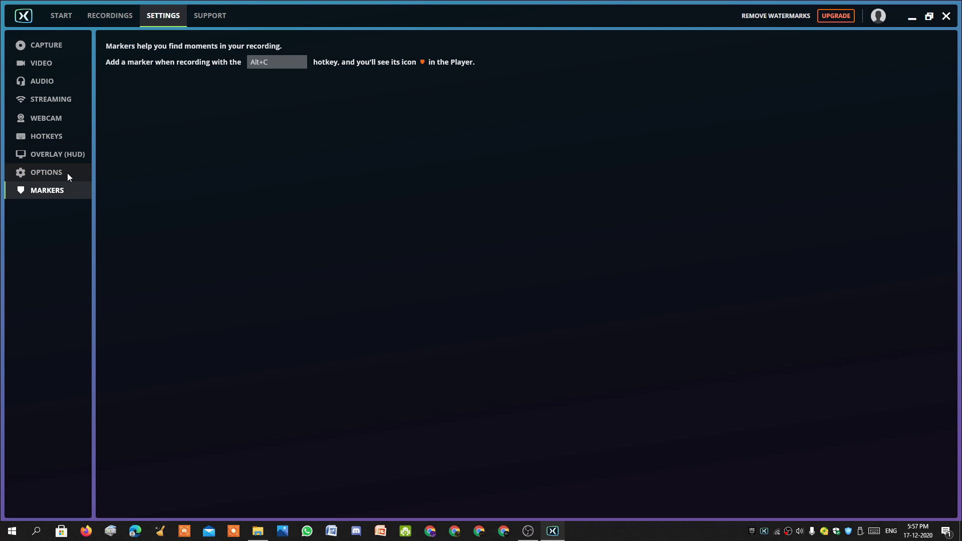
left_click(207, 17)
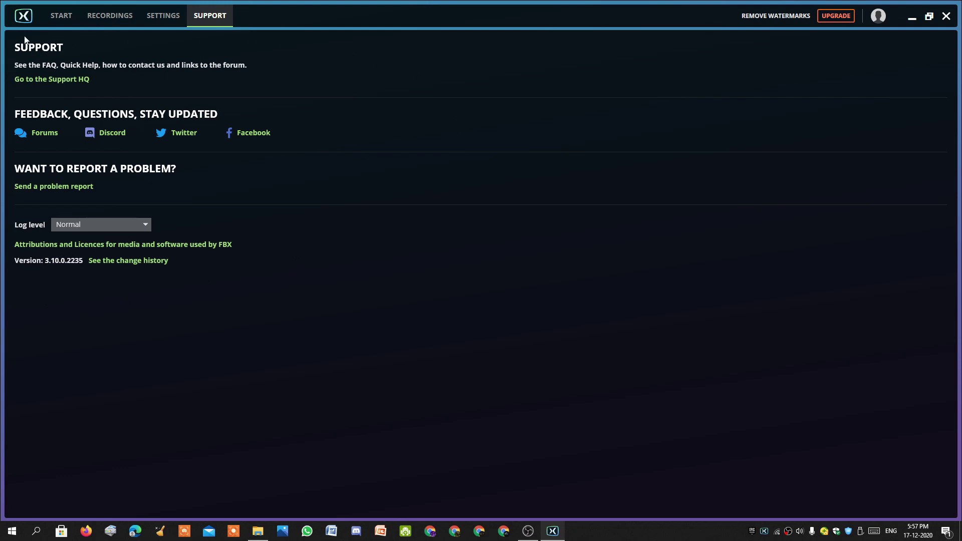
left_click(50, 17)
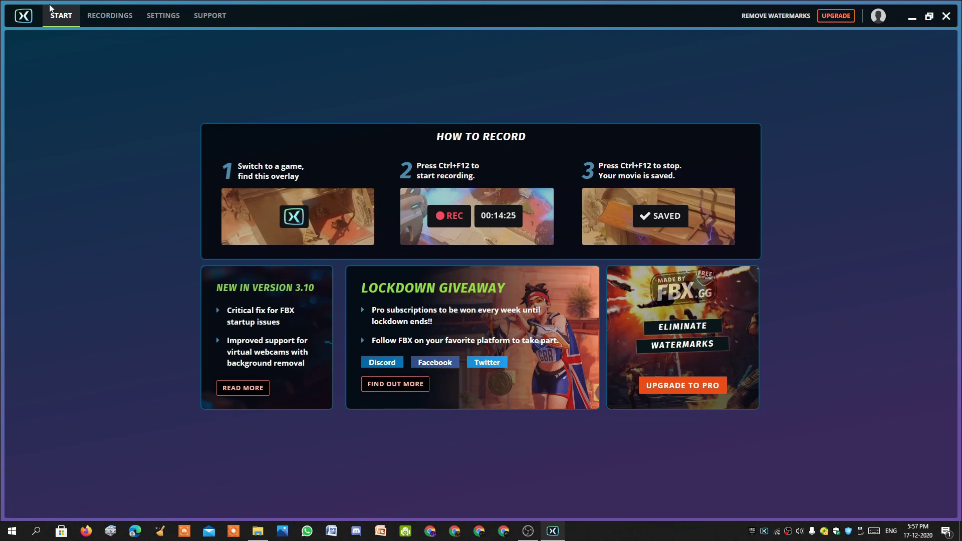
left_click(91, 17)
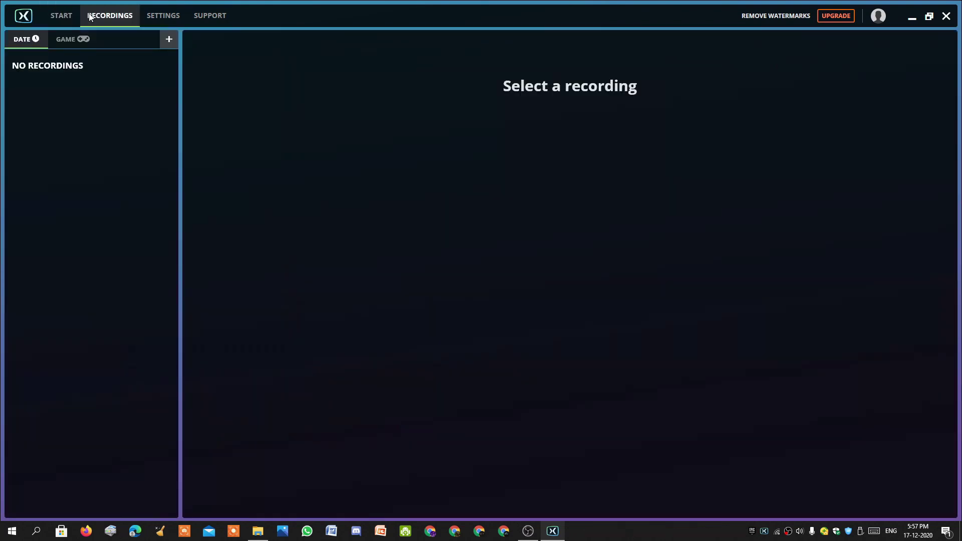
left_click(54, 15)
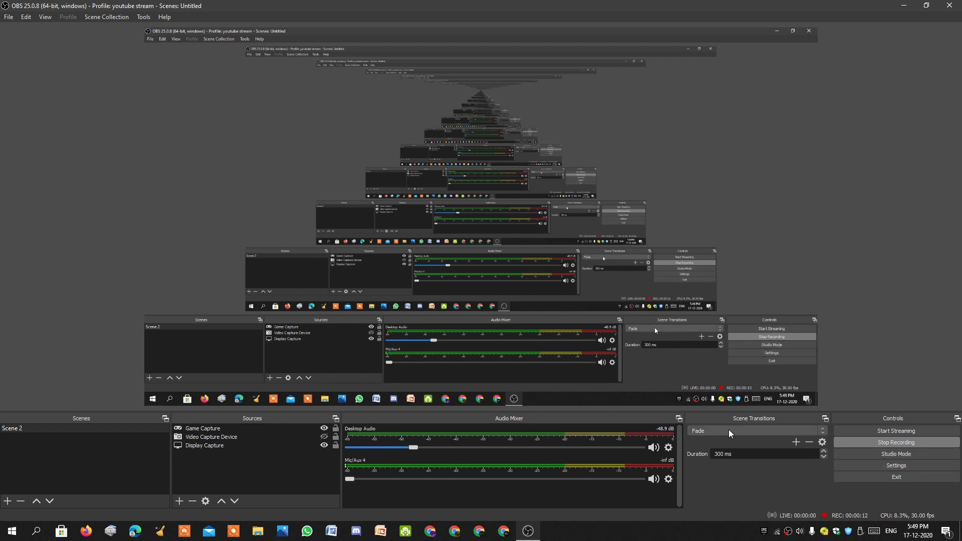
Keep Fade as transition, select the Display and Game Capture sources, then list addable source types.
left_click(821, 429)
left_click(820, 428)
left_click(324, 344)
left_click(221, 430)
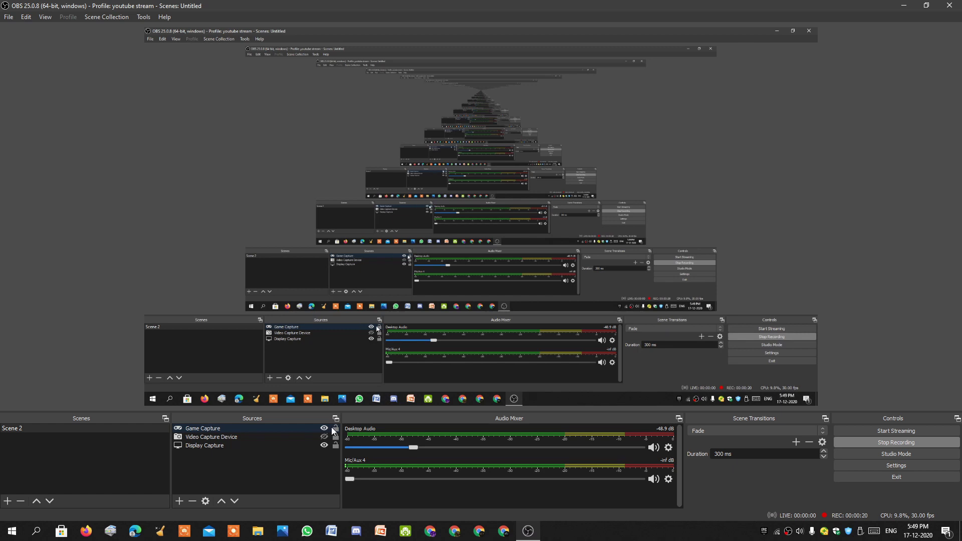
left_click(179, 501)
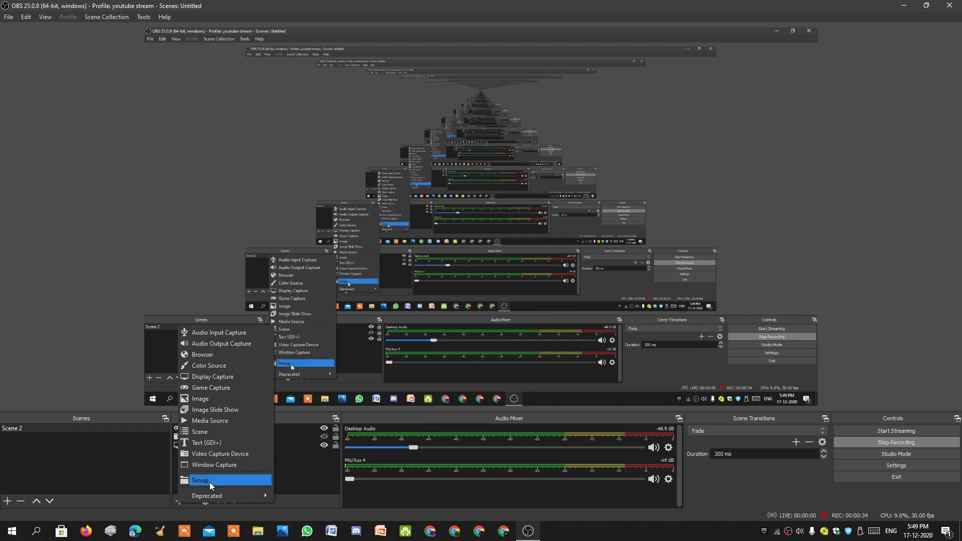
Dismiss the source type list and cancel adding a new scene.
left_click(108, 453)
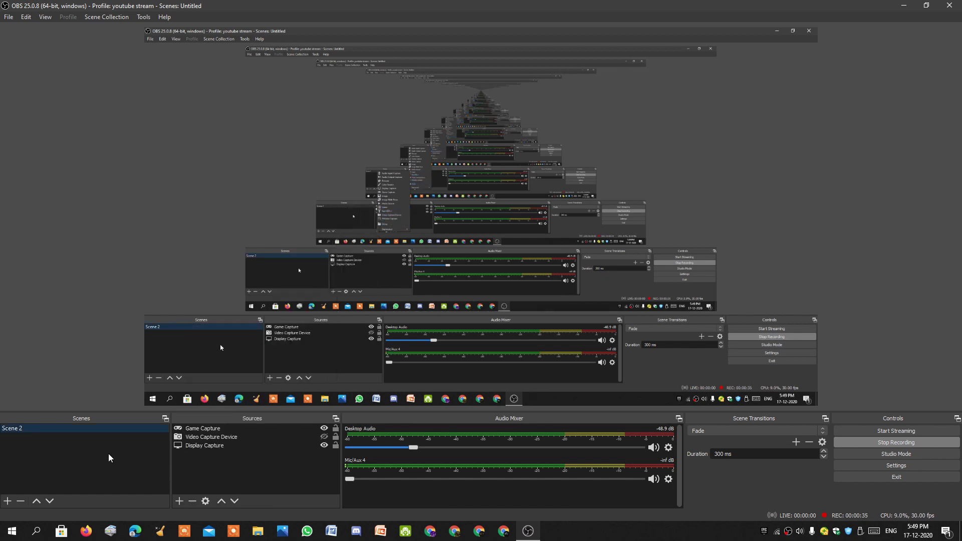
left_click(7, 500)
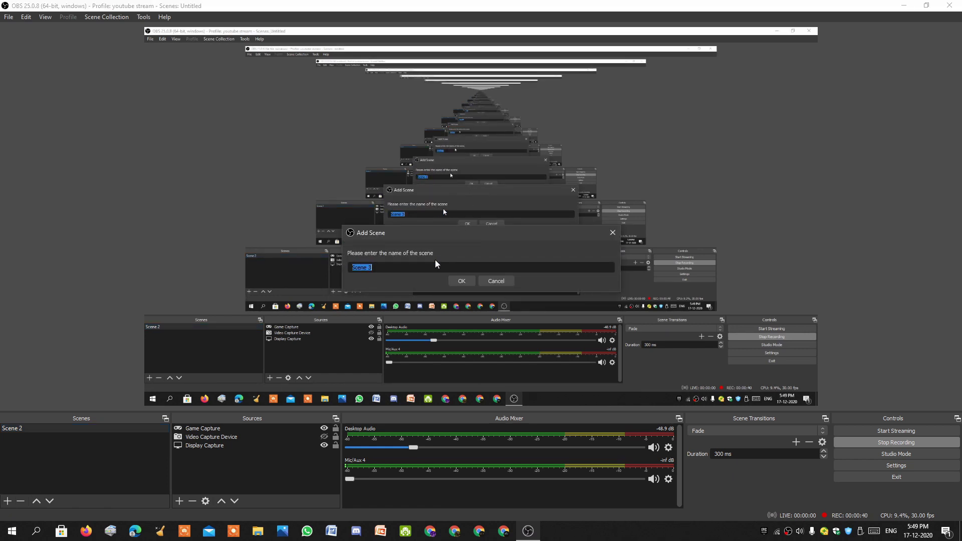
left_click(509, 284)
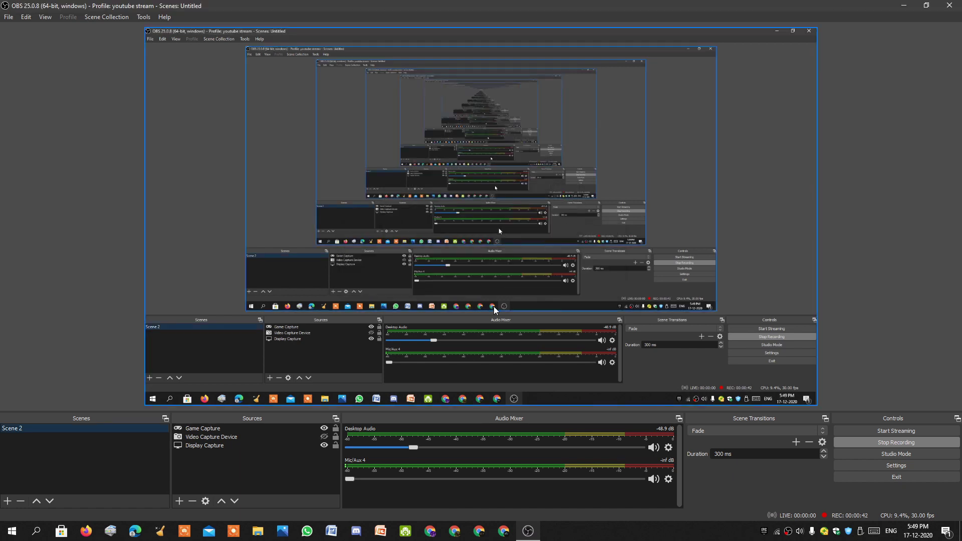
Make Video Capture Device visible and raise Desktop Audio to -44.5 dB.
left_click(325, 438)
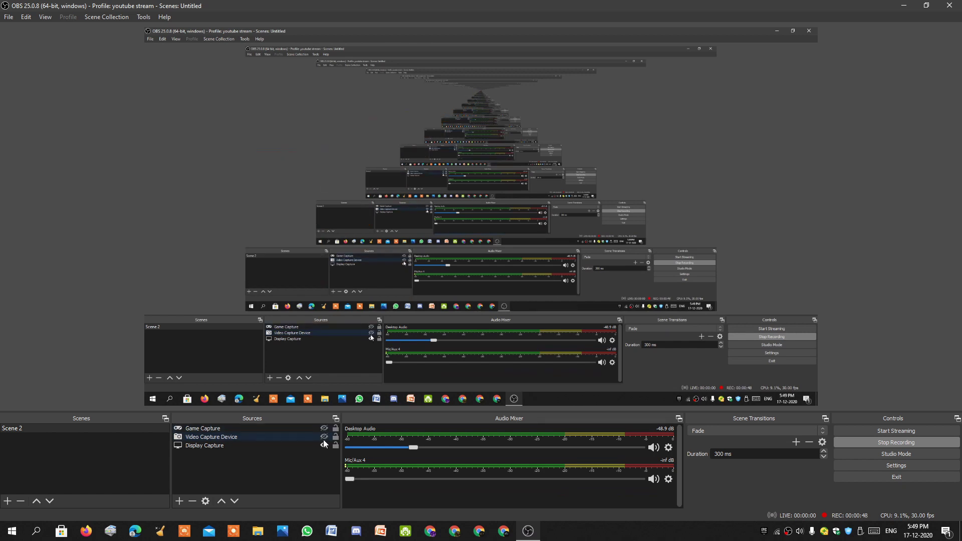
left_click(324, 439)
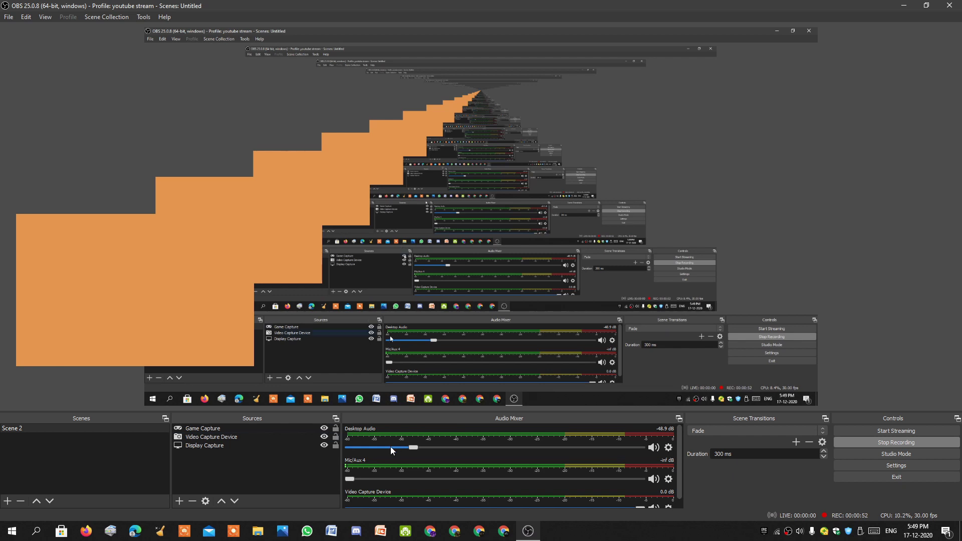
left_click_drag(410, 448, 422, 467)
scroll(560, 467, "down", 1)
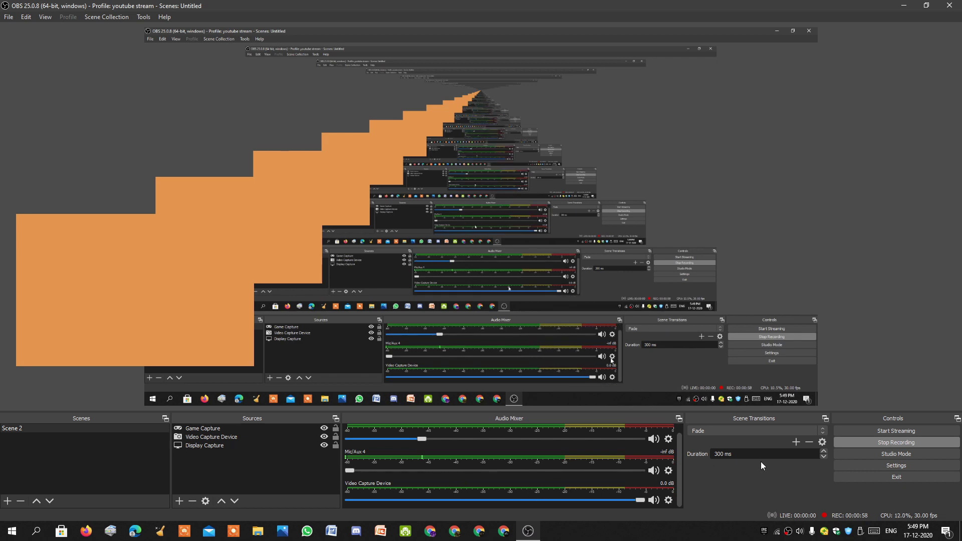
Open OBS Settings from the Controls panel and scroll through the General page.
left_click(896, 463)
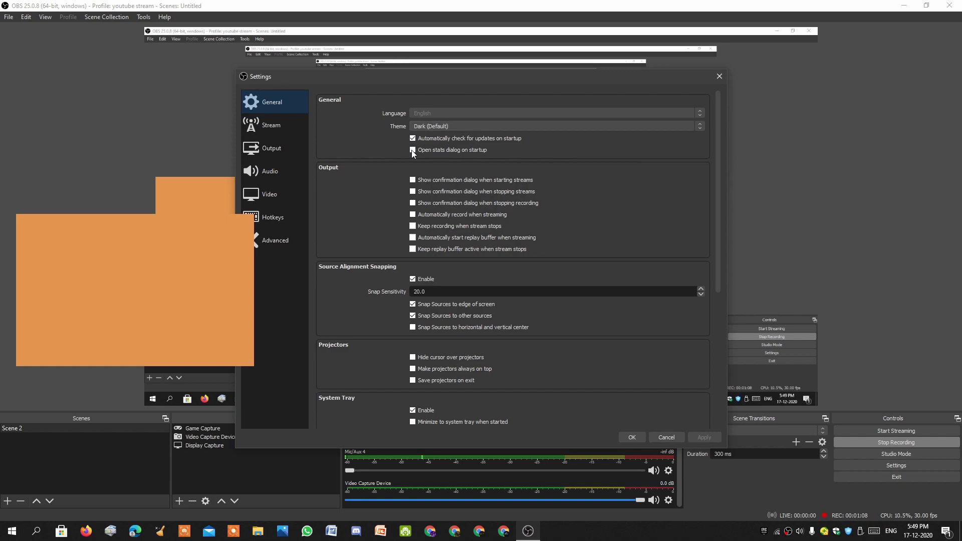
scroll(378, 276, "down", 8)
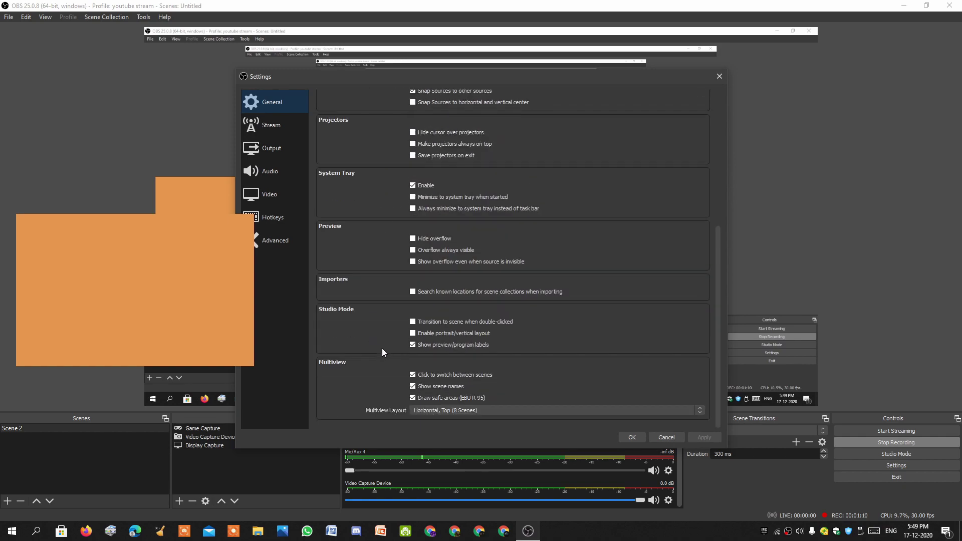